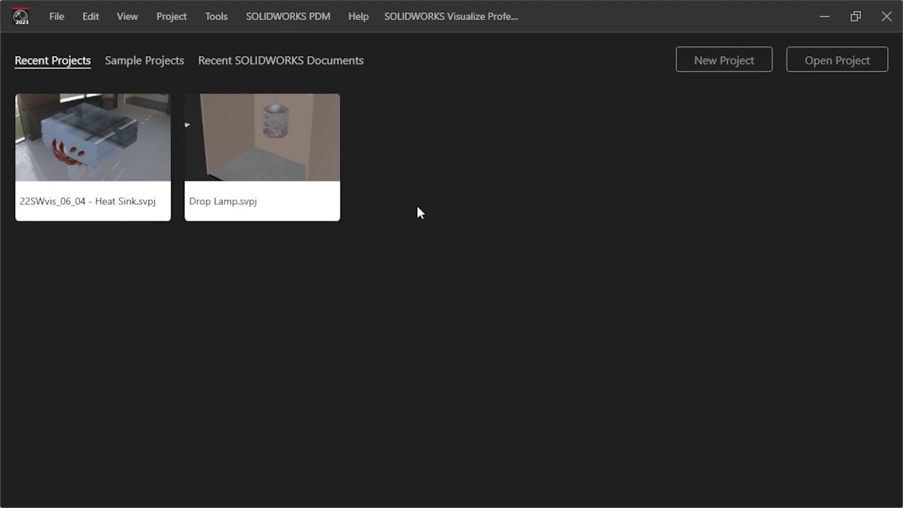
After browsing the Project menu, drop Water Bottle.SLDASM into Visualize to start a new project.
{"action": "left_click", "coordinate": [59, 17]}
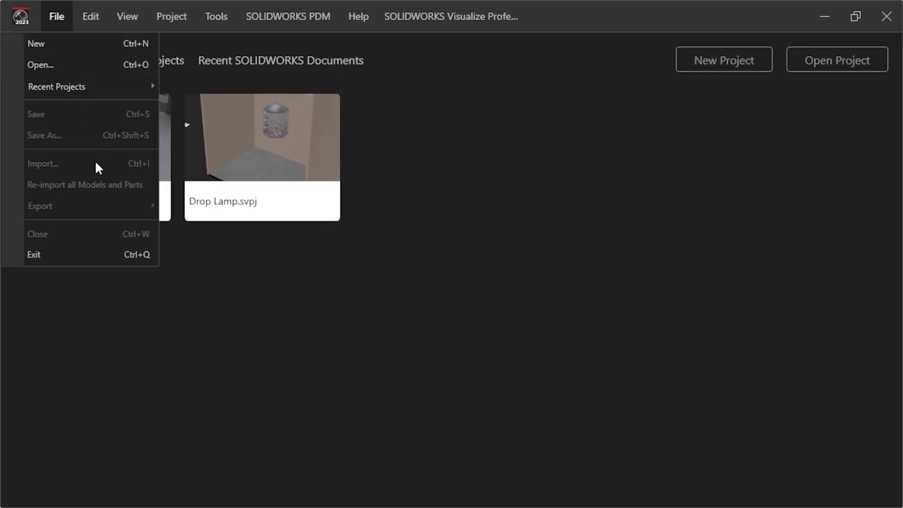
{"action": "mouse_move", "coordinate": [179, 21]}
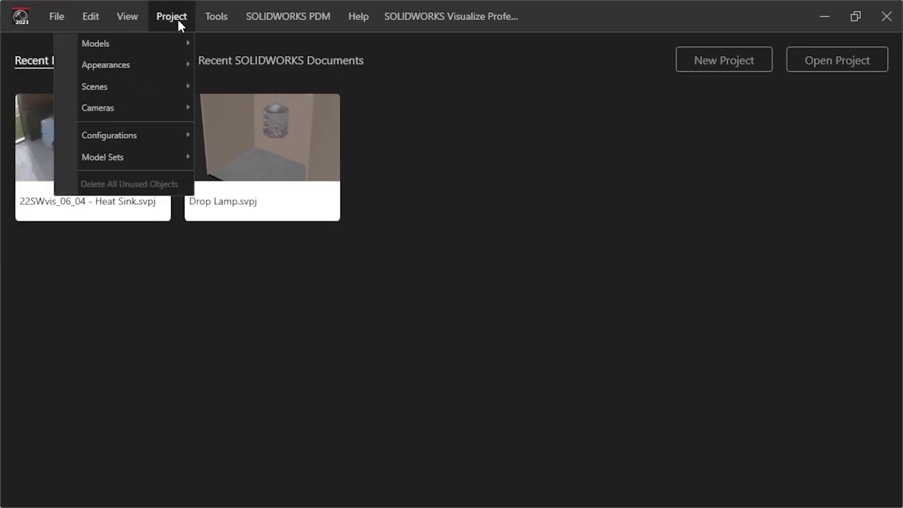
{"action": "mouse_move", "coordinate": [166, 47]}
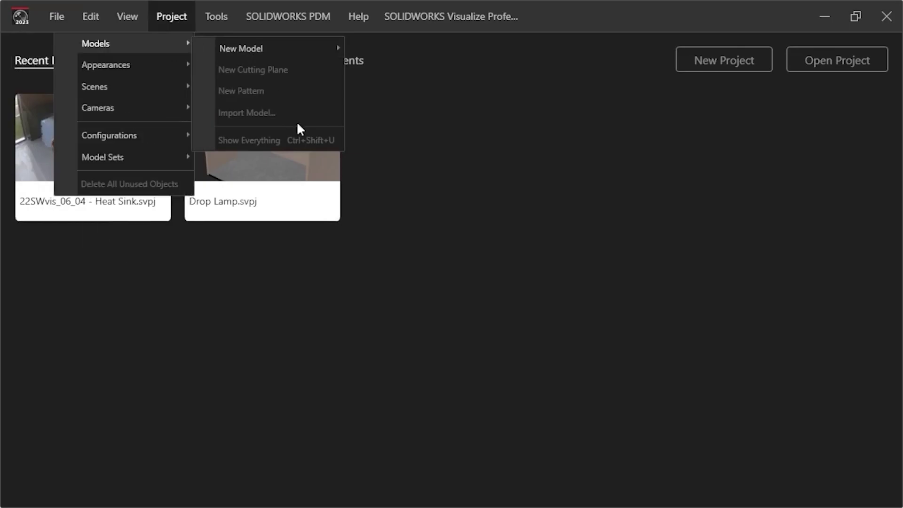
{"action": "left_click", "coordinate": [375, 264]}
{"action": "key", "text": "alt+Tab"}
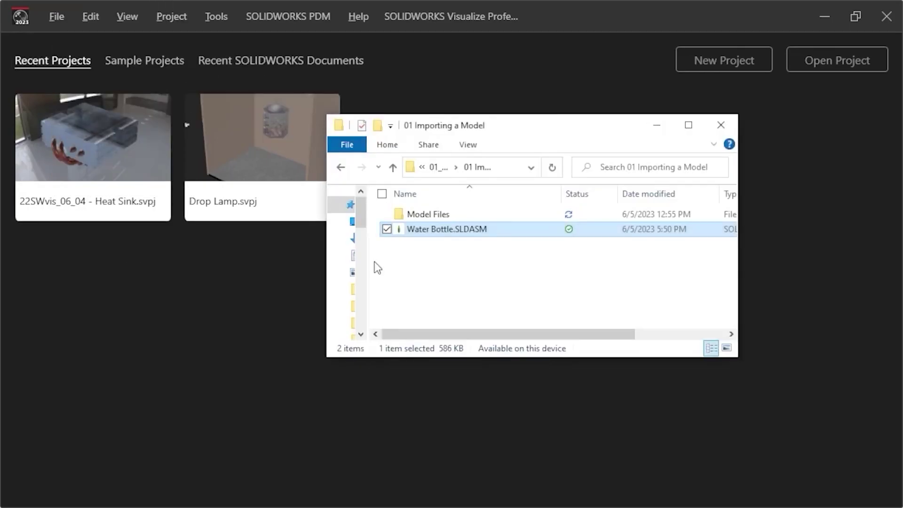
{"action": "left_click_drag", "start_coordinate": [400, 229], "coordinate": [268, 303]}
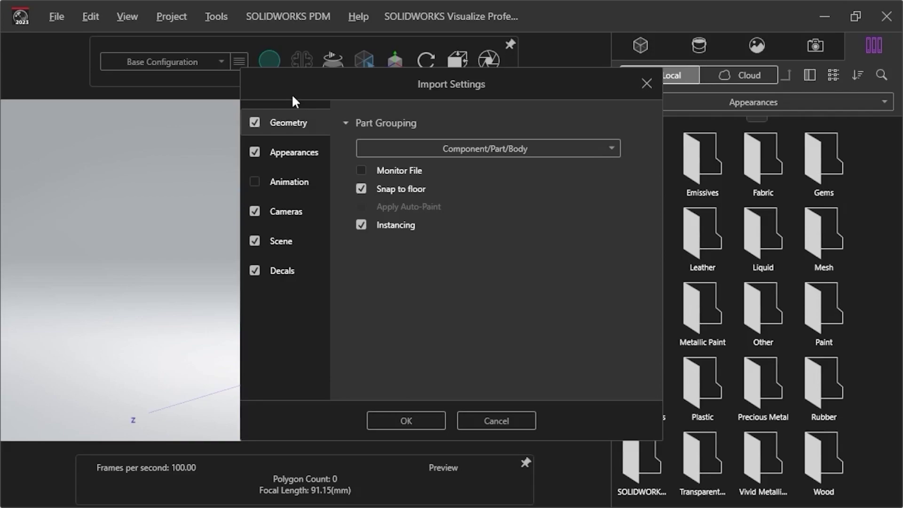
{"action": "left_click", "coordinate": [255, 123]}
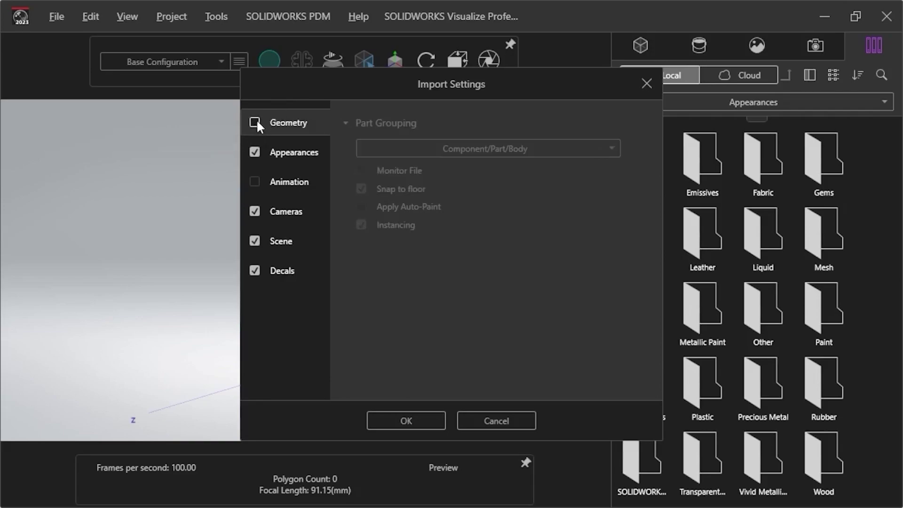
{"action": "left_click", "coordinate": [256, 122]}
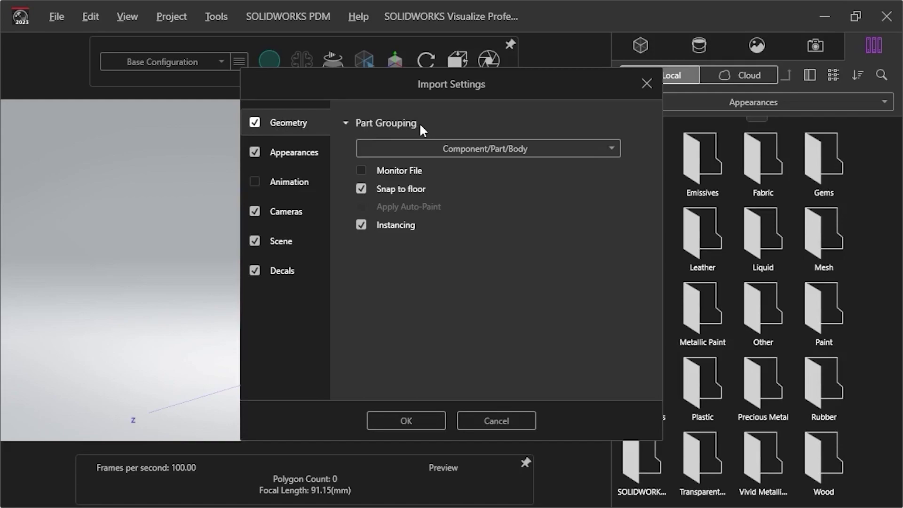
Open the Part Grouping choices and read the Appearance option's tooltip.
{"action": "left_click", "coordinate": [609, 149]}
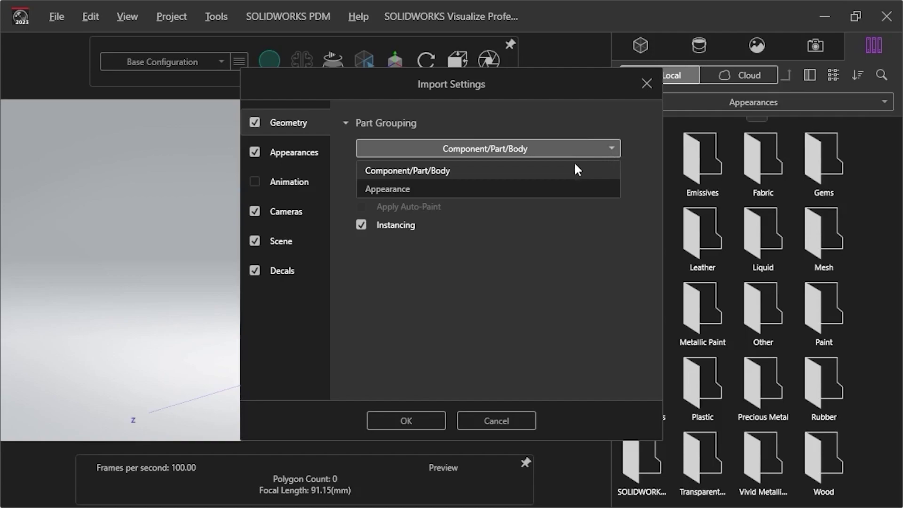
{"action": "mouse_move", "coordinate": [567, 170]}
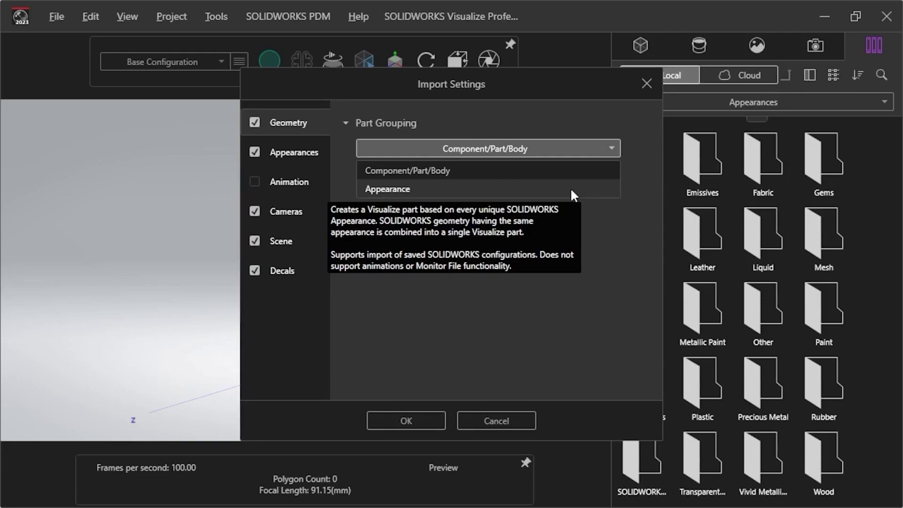
Set Part Grouping to Appearance, keeping Snap to floor checked.
{"action": "left_click", "coordinate": [571, 191]}
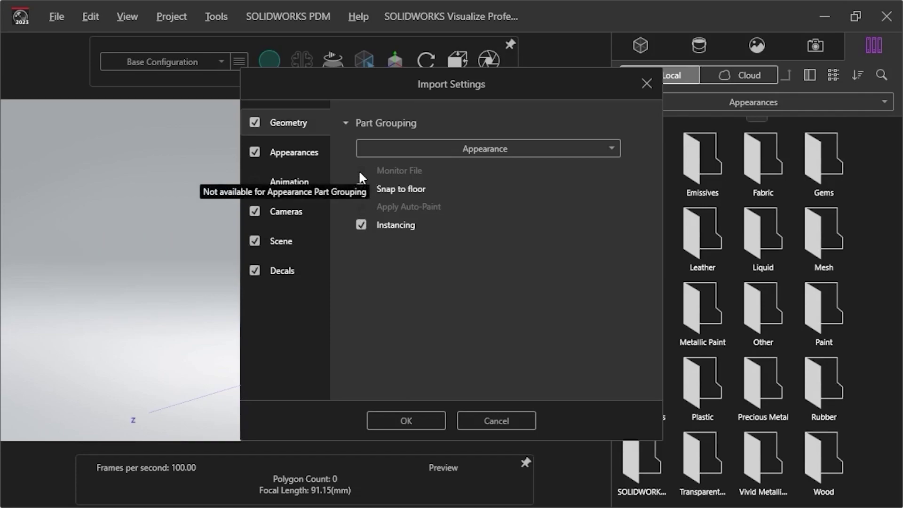
{"action": "left_click", "coordinate": [361, 188]}
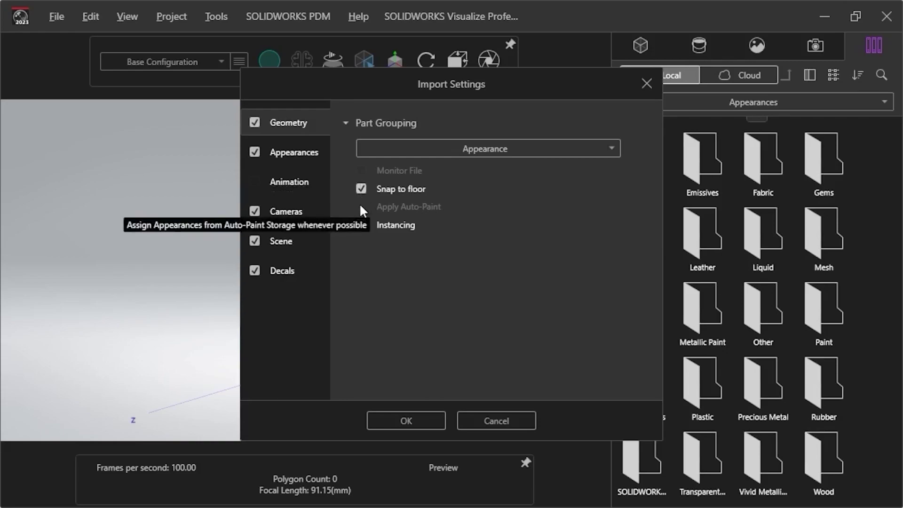
Review the Appearances texture options, then turn off Cameras, Scene and Decals import.
{"action": "left_click", "coordinate": [309, 158]}
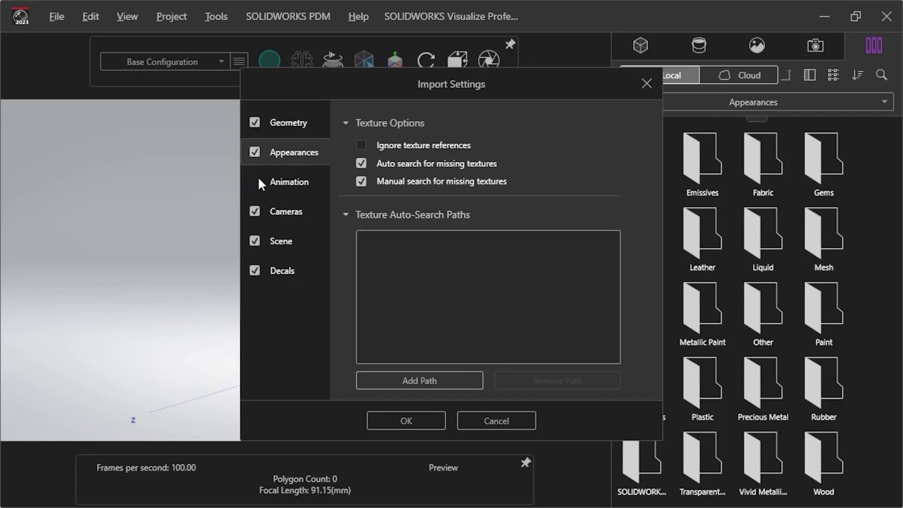
{"action": "mouse_move", "coordinate": [259, 180]}
{"action": "left_click", "coordinate": [255, 271]}
Import the bottle and expand Water Bottle (Default) and Merged Parts in the Models tree.
{"action": "left_click", "coordinate": [380, 419]}
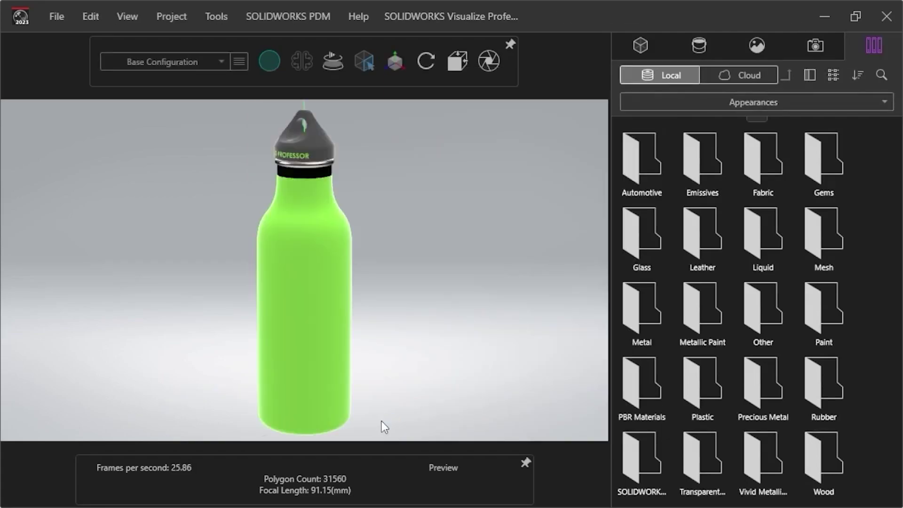
{"action": "left_click", "coordinate": [642, 53]}
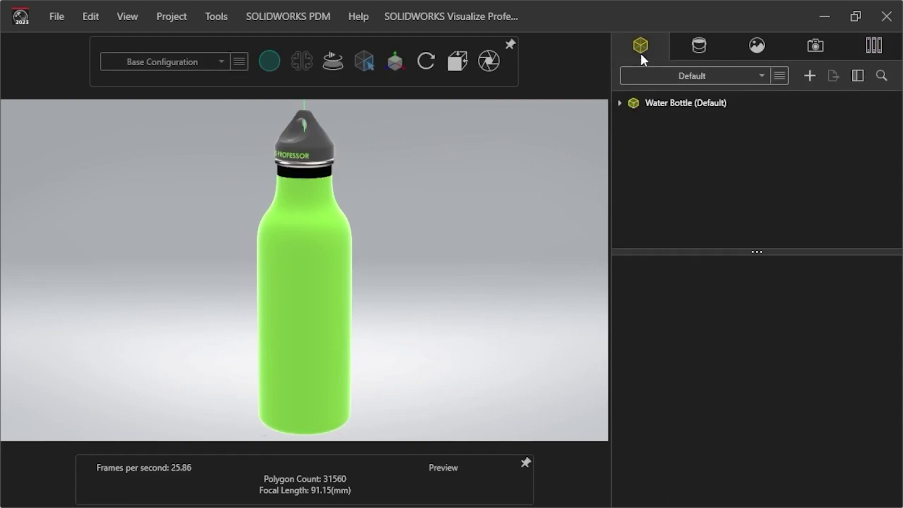
{"action": "left_click", "coordinate": [621, 97]}
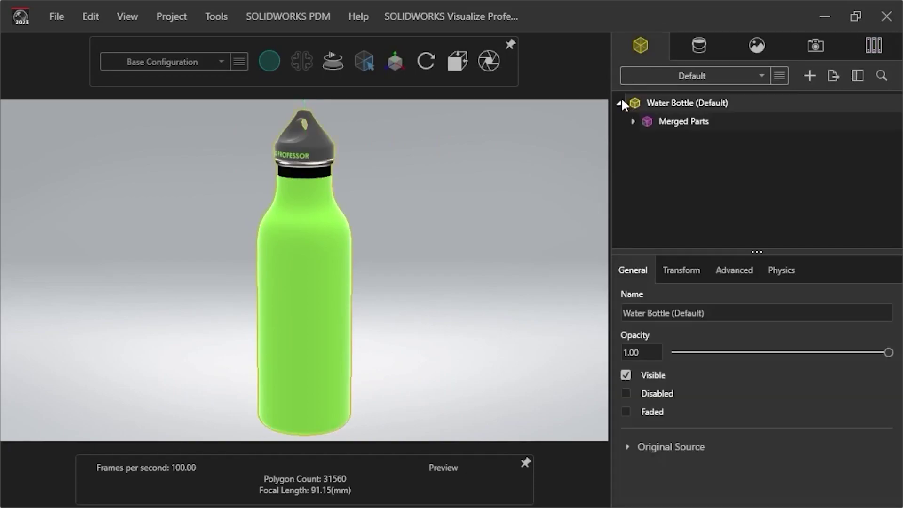
{"action": "left_click", "coordinate": [630, 121]}
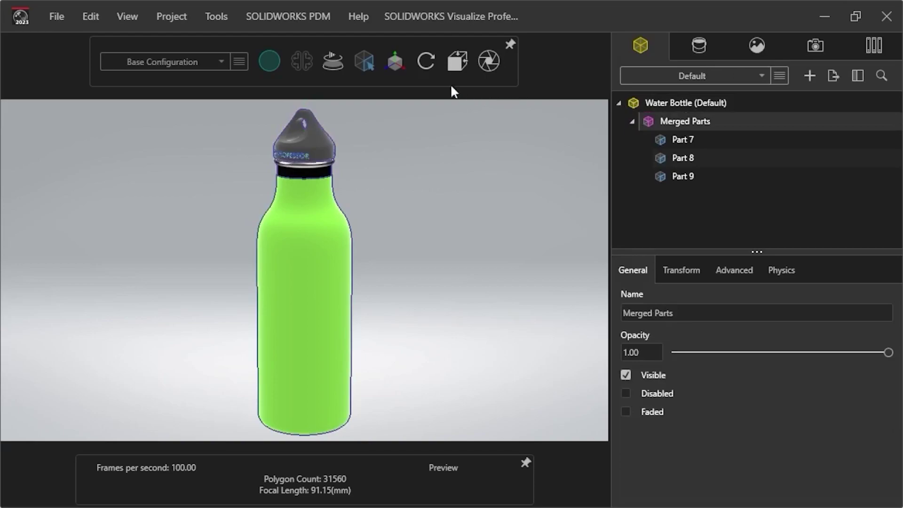
Select Part 7, Part 8 and Part 9 (the neck band) to inspect each.
{"action": "mouse_move", "coordinate": [365, 68]}
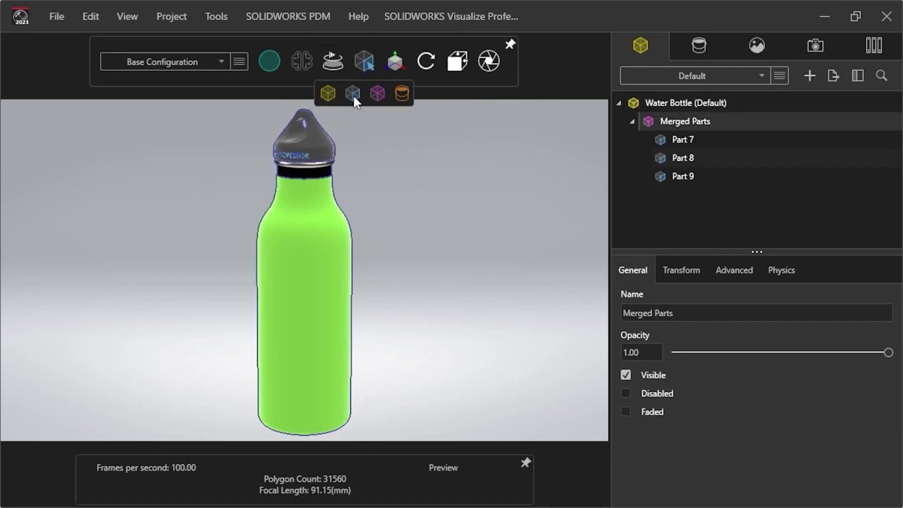
{"action": "left_click", "coordinate": [700, 141]}
{"action": "left_click", "coordinate": [703, 156]}
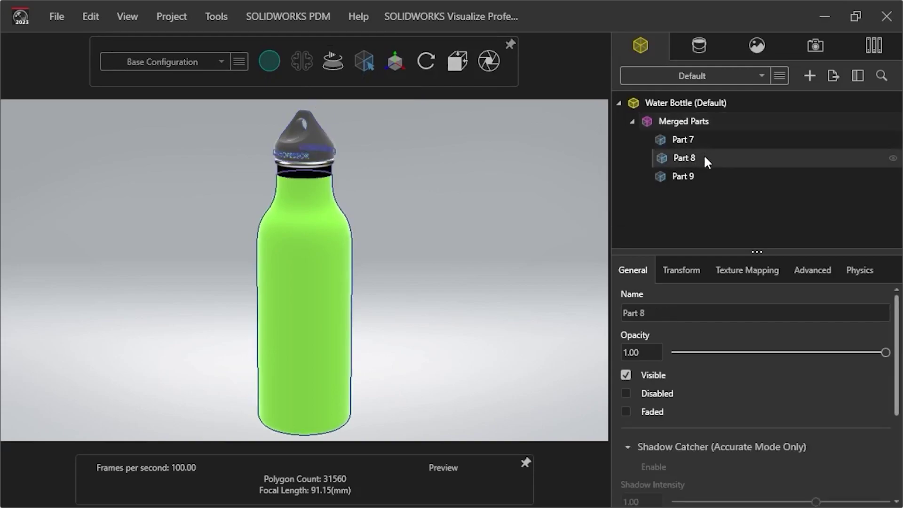
{"action": "left_click", "coordinate": [706, 177]}
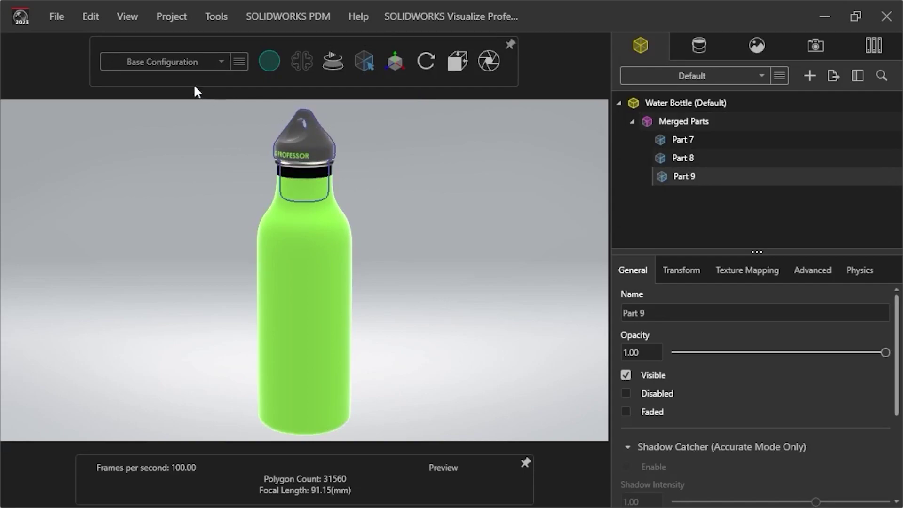
Close the project without saving and drop Water Bottle.SLDASM in again as a new project.
{"action": "left_click", "coordinate": [60, 22]}
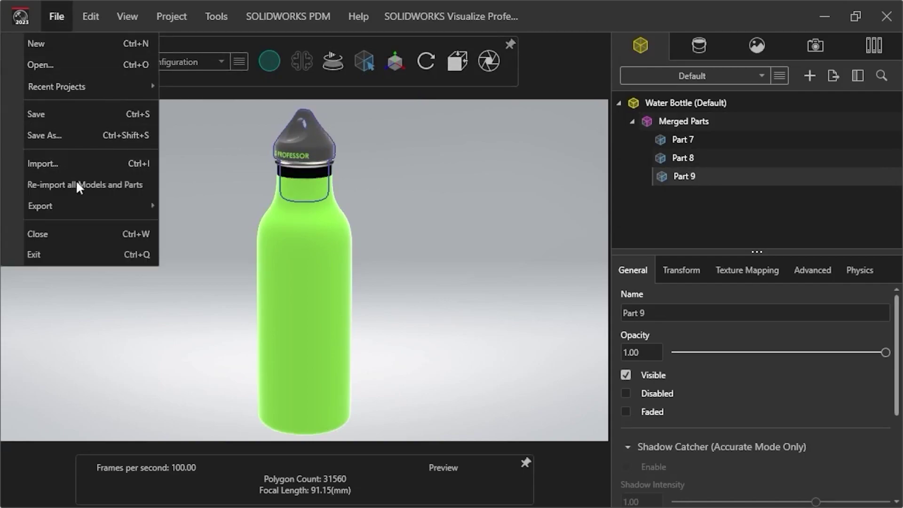
{"action": "left_click", "coordinate": [79, 232]}
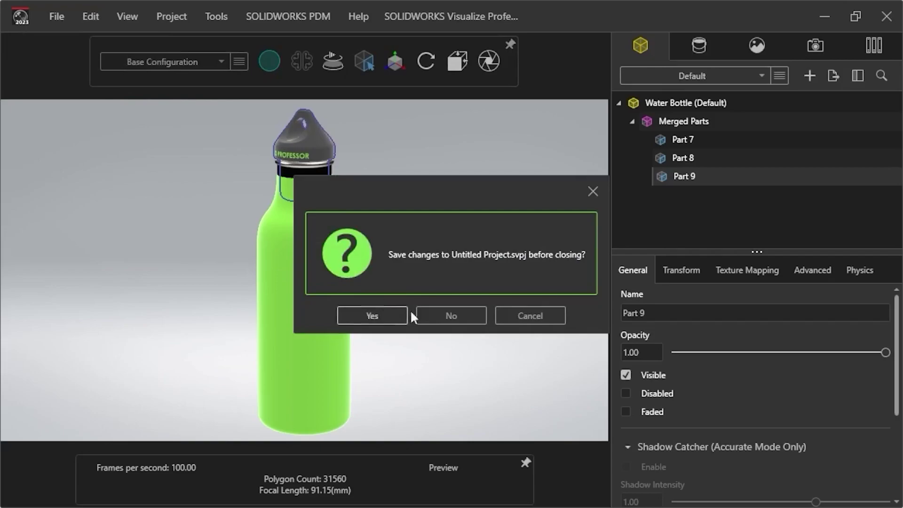
{"action": "left_click", "coordinate": [425, 315]}
{"action": "key", "text": "alt+Tab"}
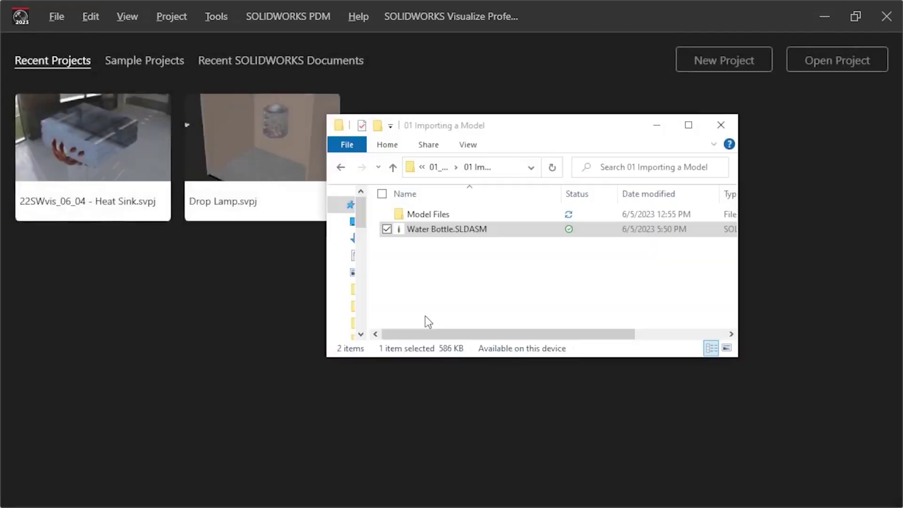
{"action": "left_click_drag", "start_coordinate": [318, 278], "coordinate": [276, 295]}
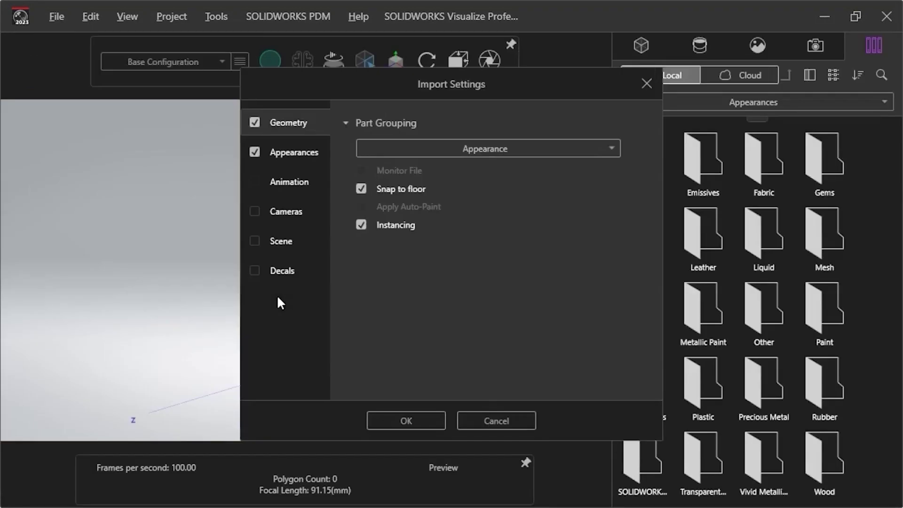
Switch Part Grouping to Component/Part/Body and import the bottle.
{"action": "left_click", "coordinate": [518, 148]}
{"action": "left_click", "coordinate": [519, 163]}
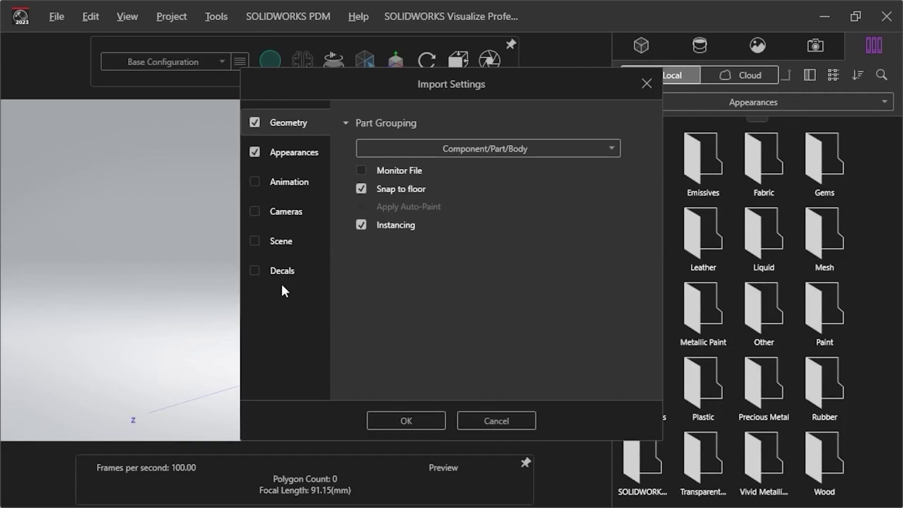
{"action": "left_click", "coordinate": [386, 420]}
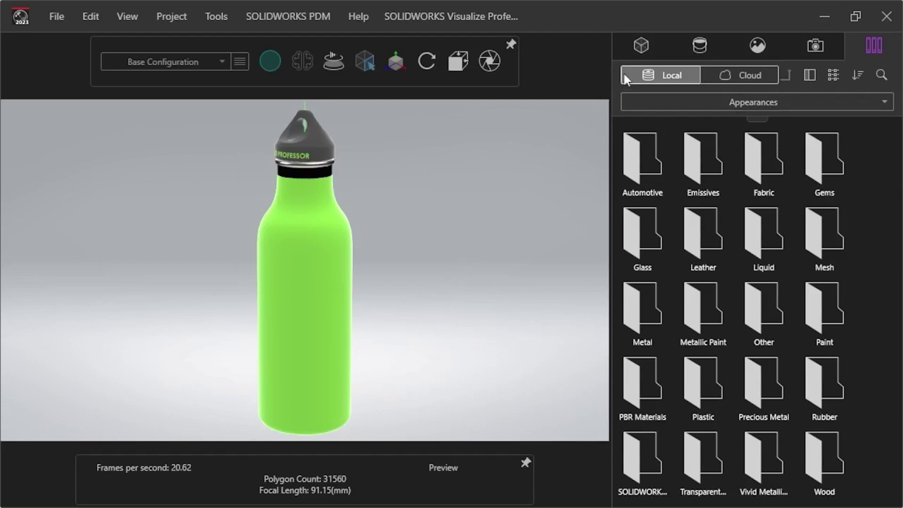
Expand Water Bottle (Default), SP Bottle Lid-1 and SP Bottle-1 in the Models tree.
{"action": "left_click", "coordinate": [641, 45]}
{"action": "left_click", "coordinate": [621, 102]}
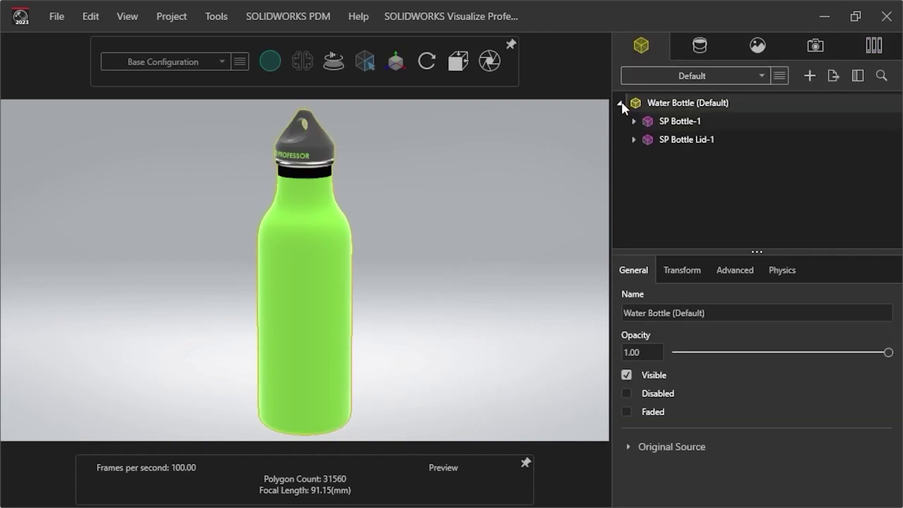
{"action": "left_click", "coordinate": [633, 138]}
{"action": "left_click", "coordinate": [633, 123]}
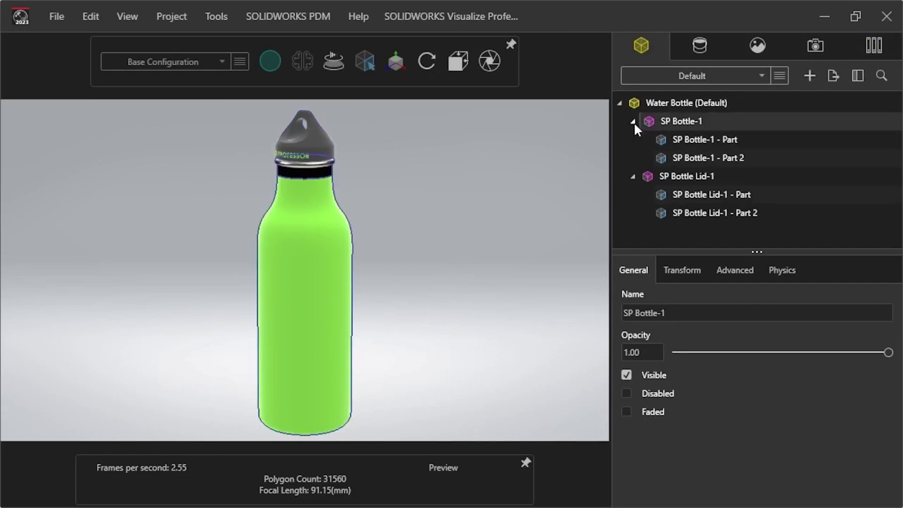